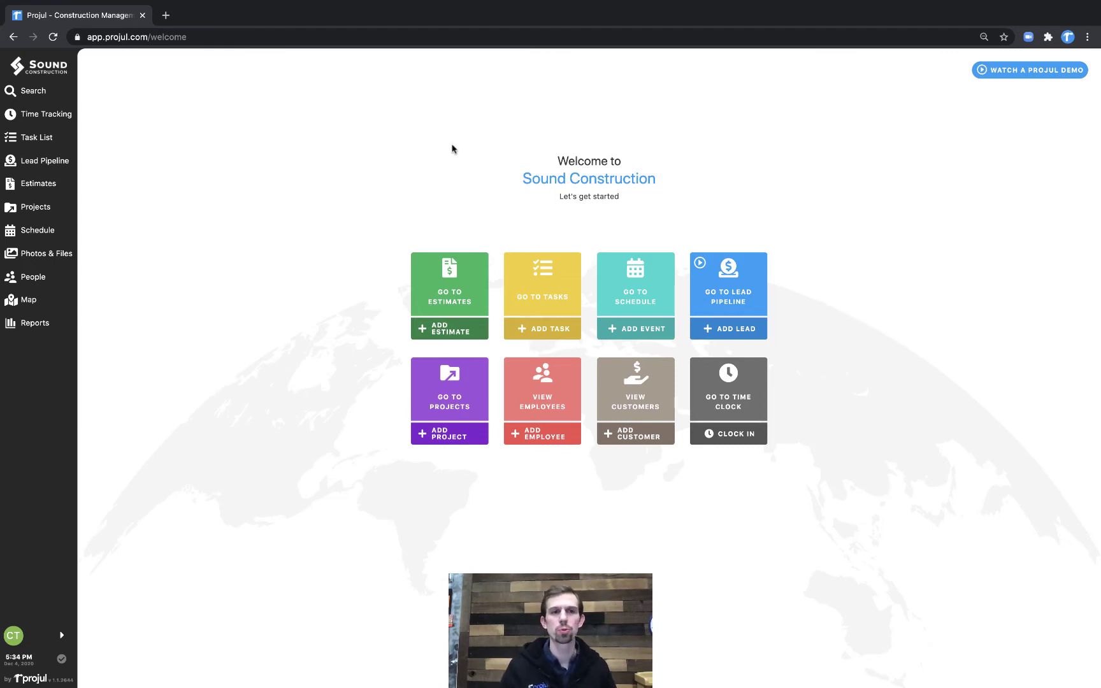
Step: Open the Projects timeline, briefly checking a bathroom remodel estimate and the first project's quick-access menu
click(49, 213)
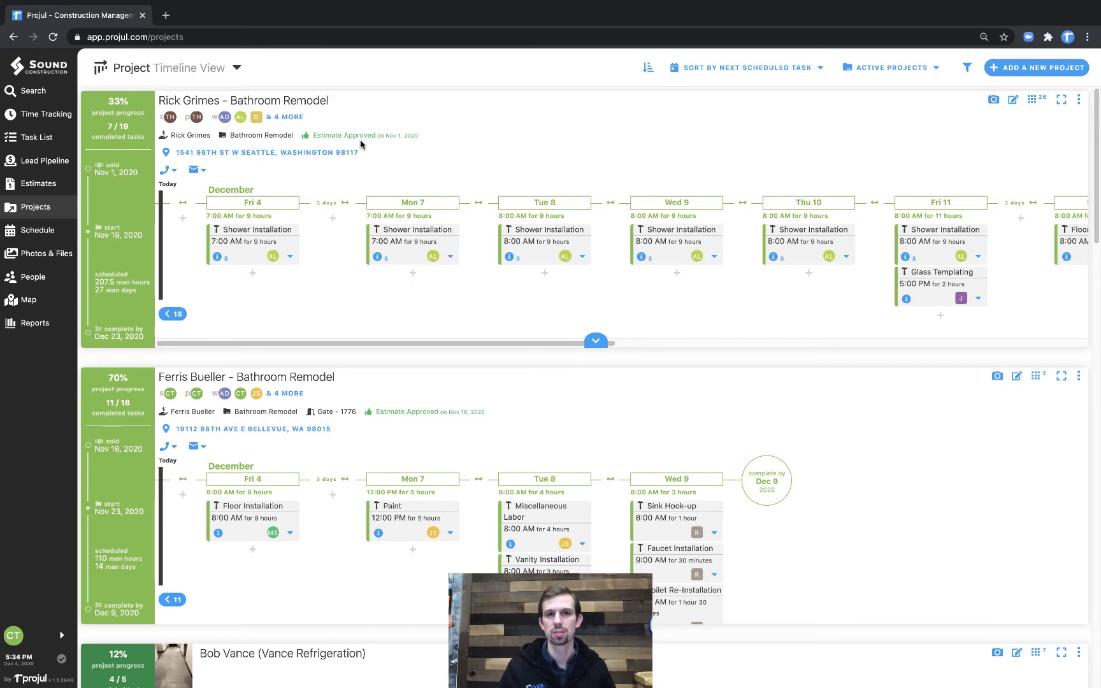
click(398, 140)
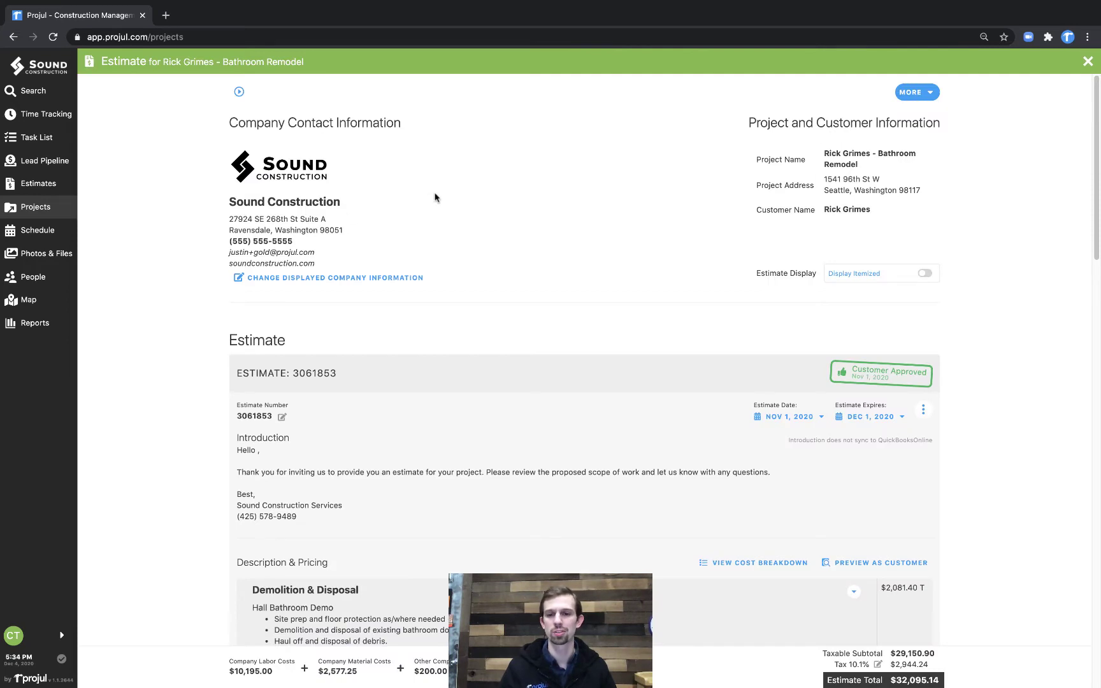
click(1088, 61)
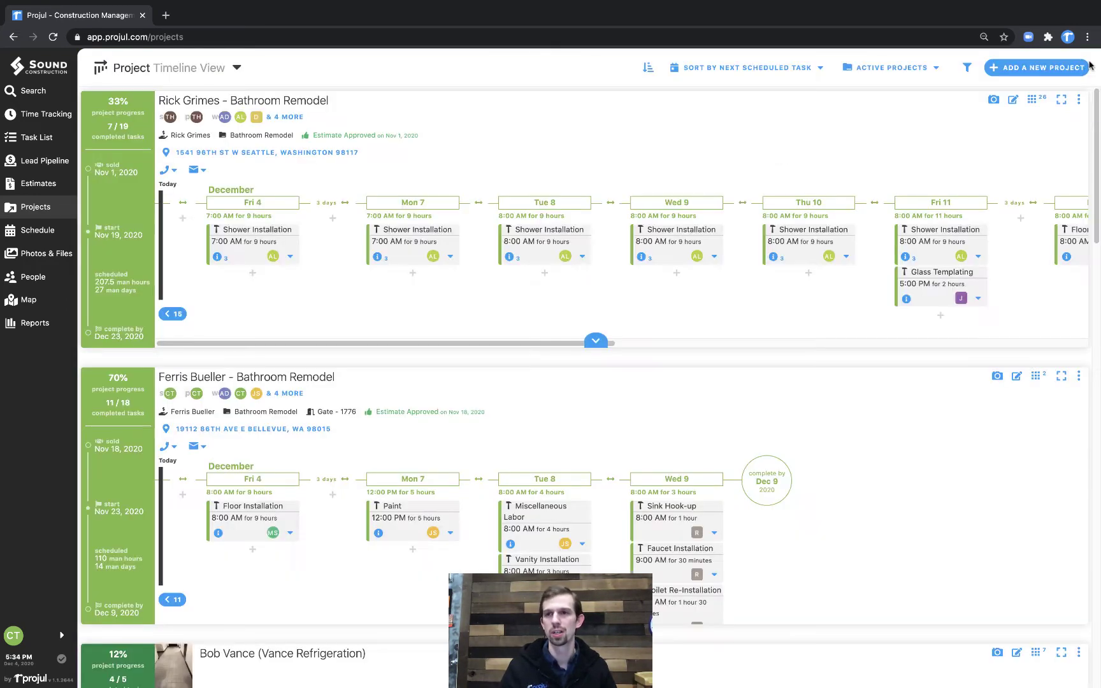
click(1035, 100)
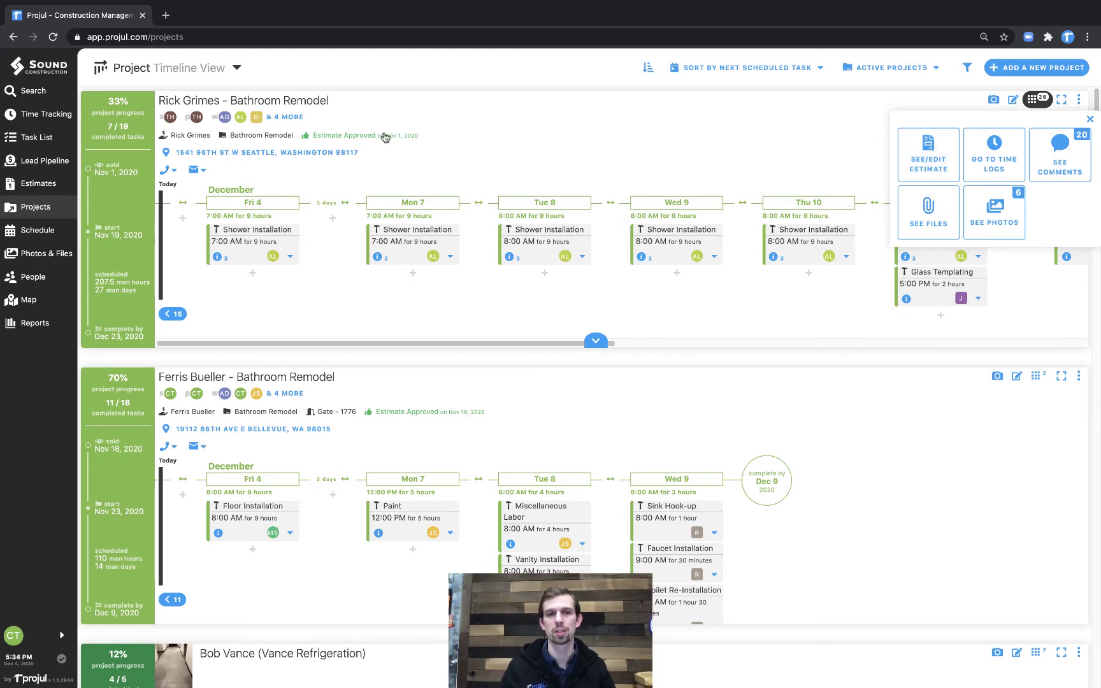
click(422, 156)
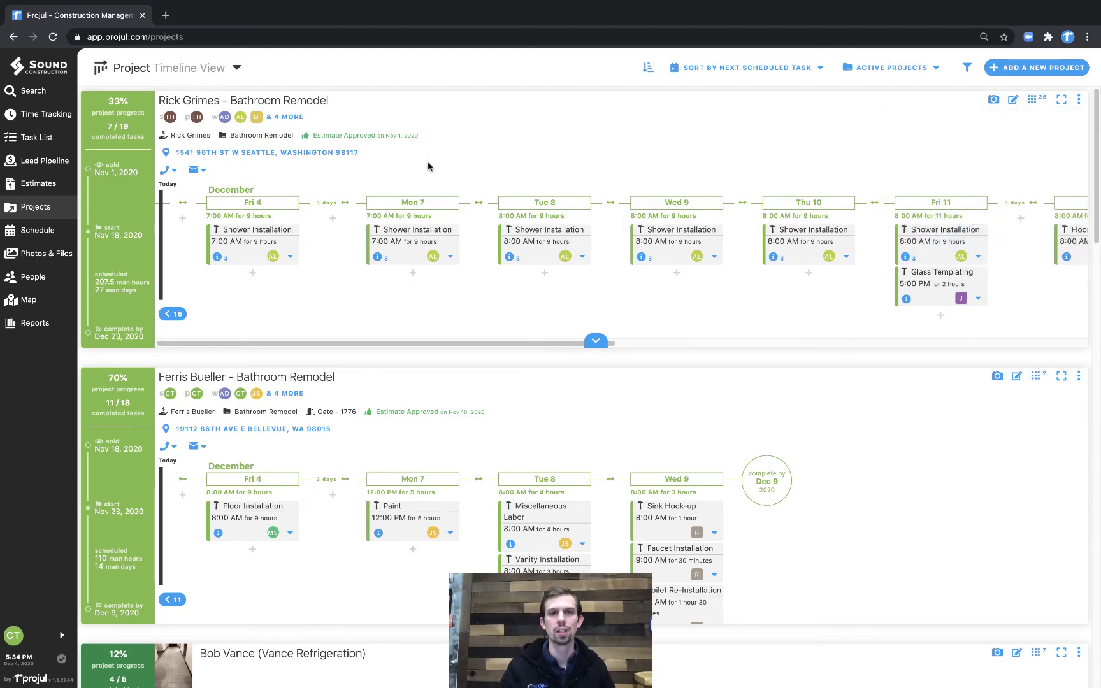
Step: From the Lead Pipeline, open the Tile Service lead's Customer Approved estimate and scroll to its change order
click(68, 167)
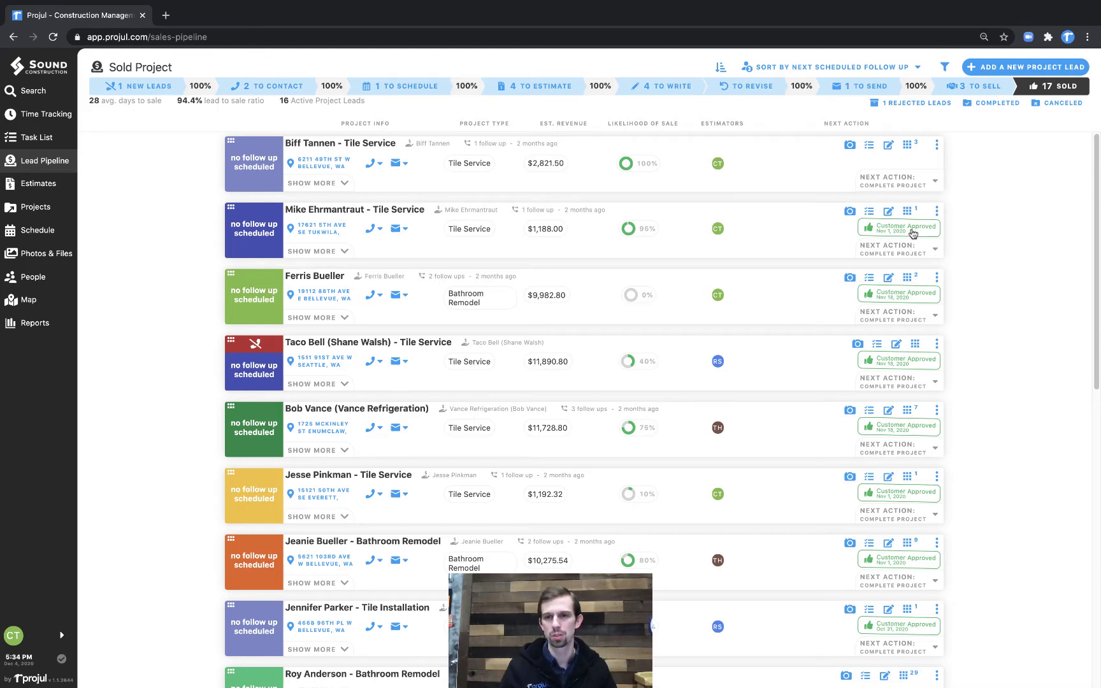
click(912, 234)
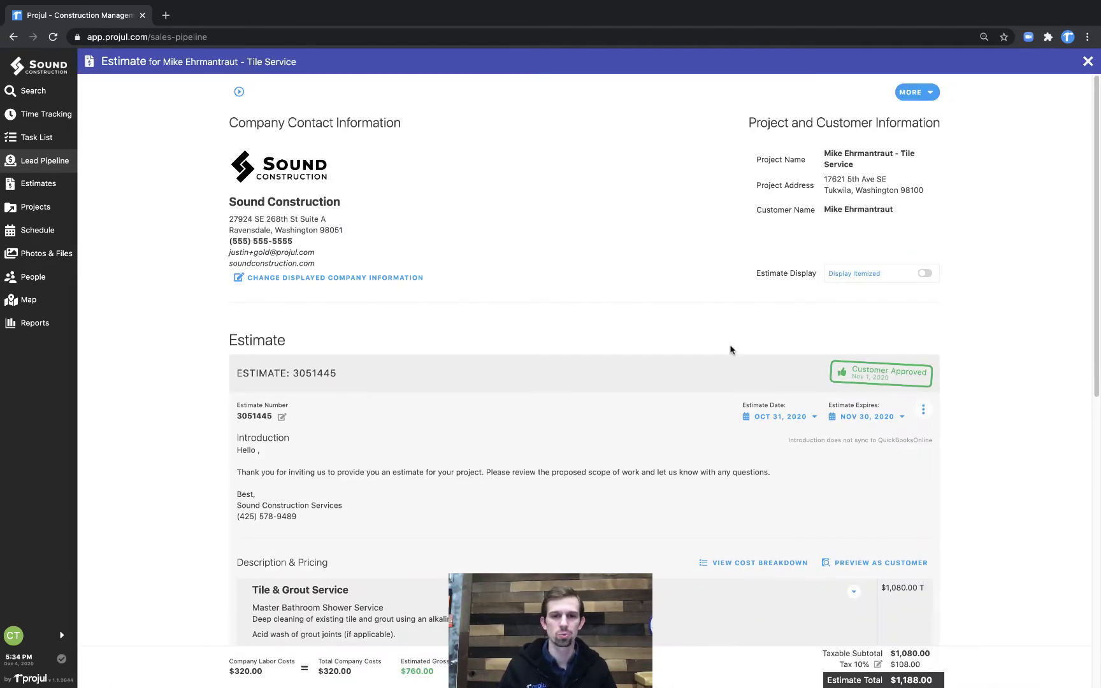
scroll(630, 389, down, 1)
scroll(631, 390, down, 5)
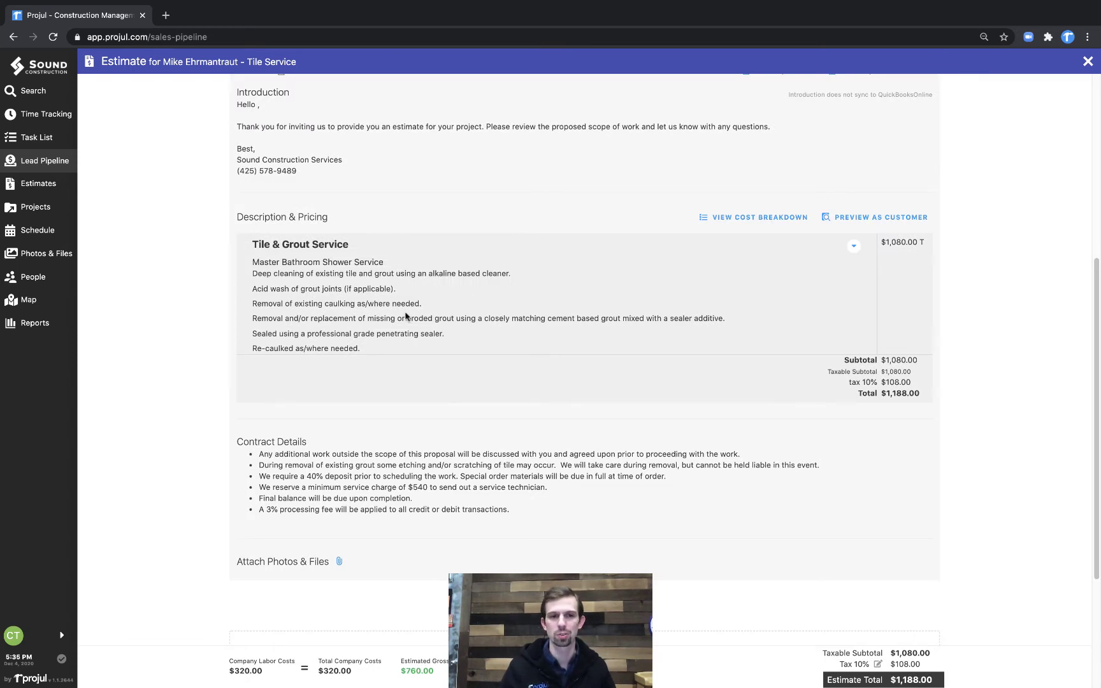
scroll(504, 386, down, 1)
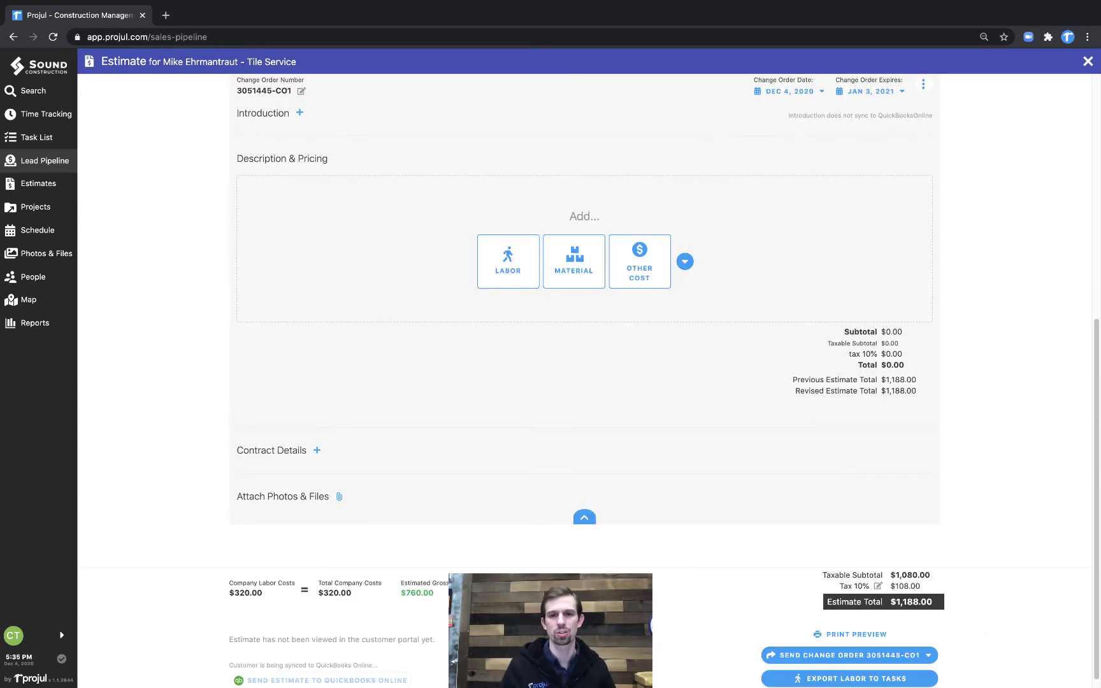
scroll(671, 617, up, 3)
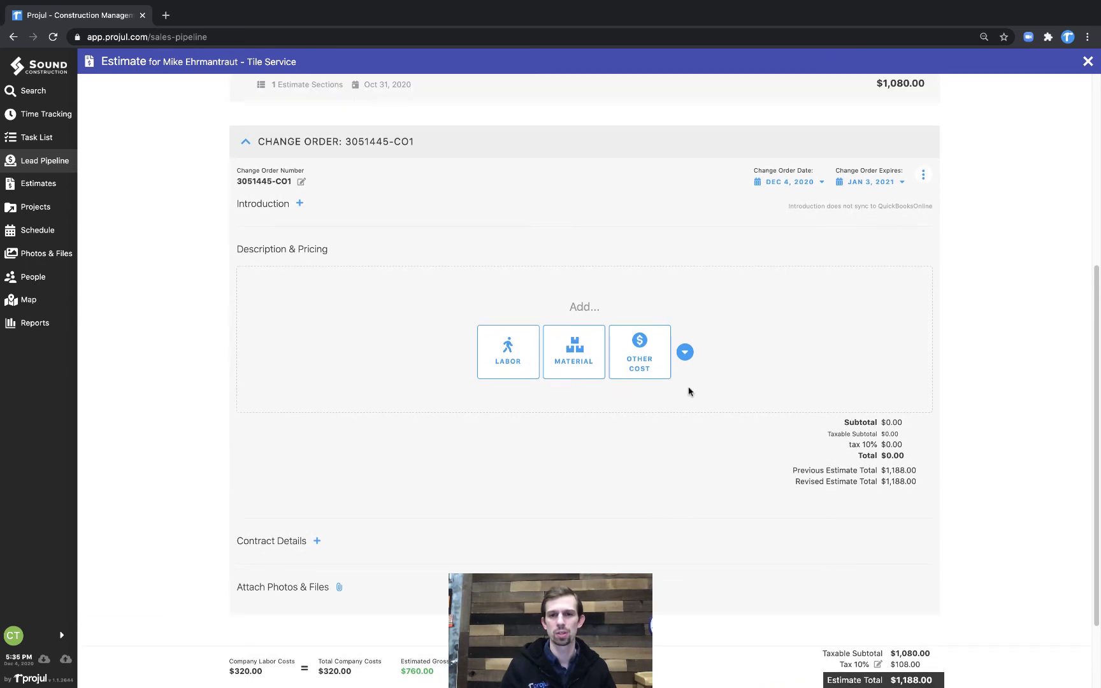
Step: Insert the $945.00 Hall Bath Shower Service estimate section template into the change order
click(685, 352)
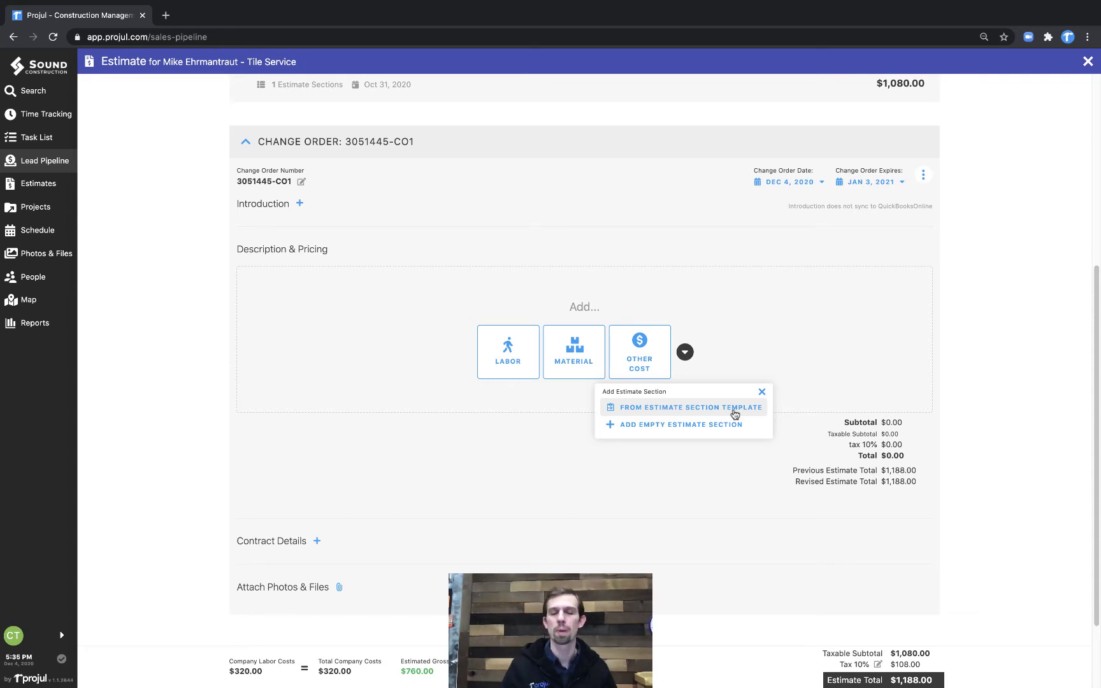
click(734, 412)
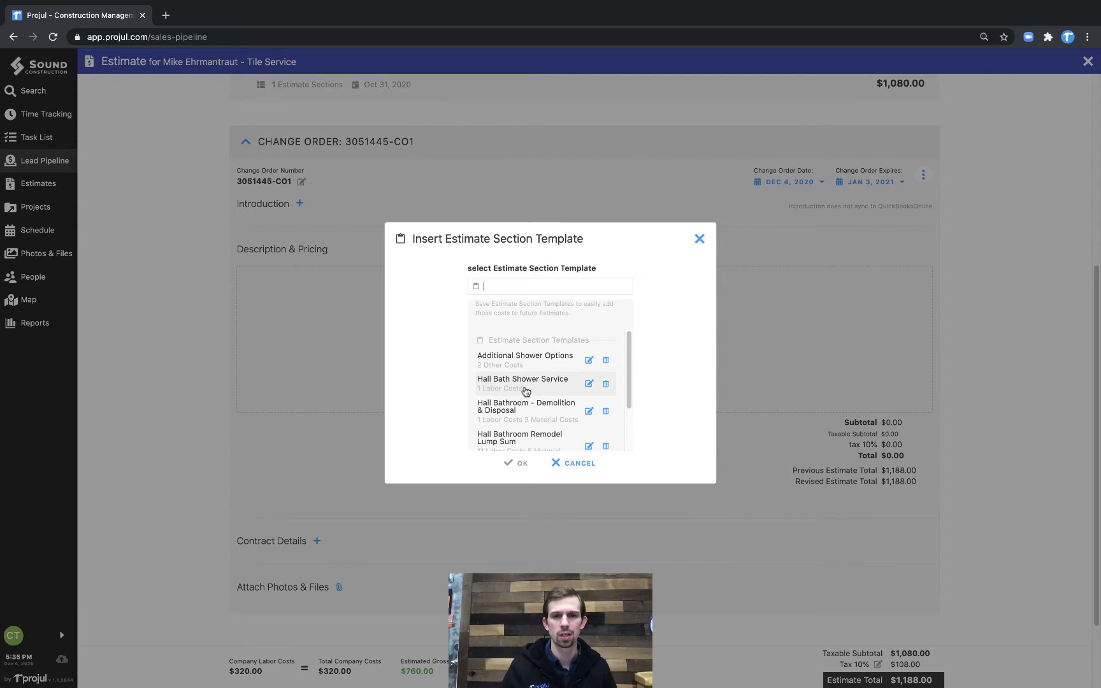
click(539, 390)
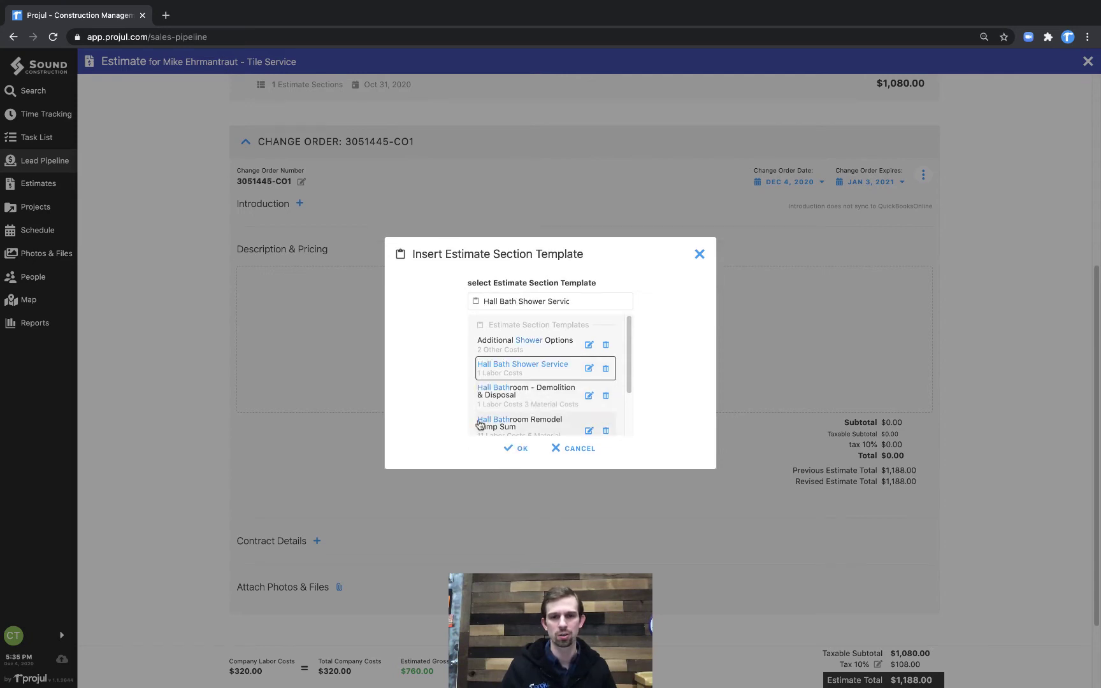
click(518, 463)
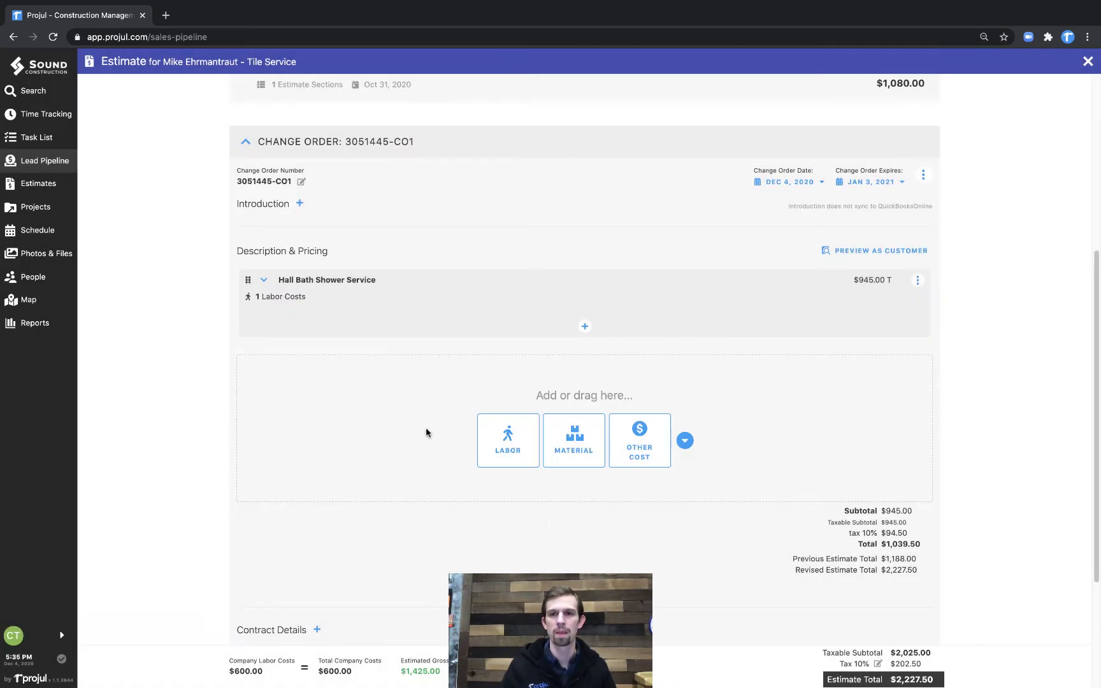
Step: Expand the Hall Bath Shower Service section to review its labor item's description and pricing
click(323, 282)
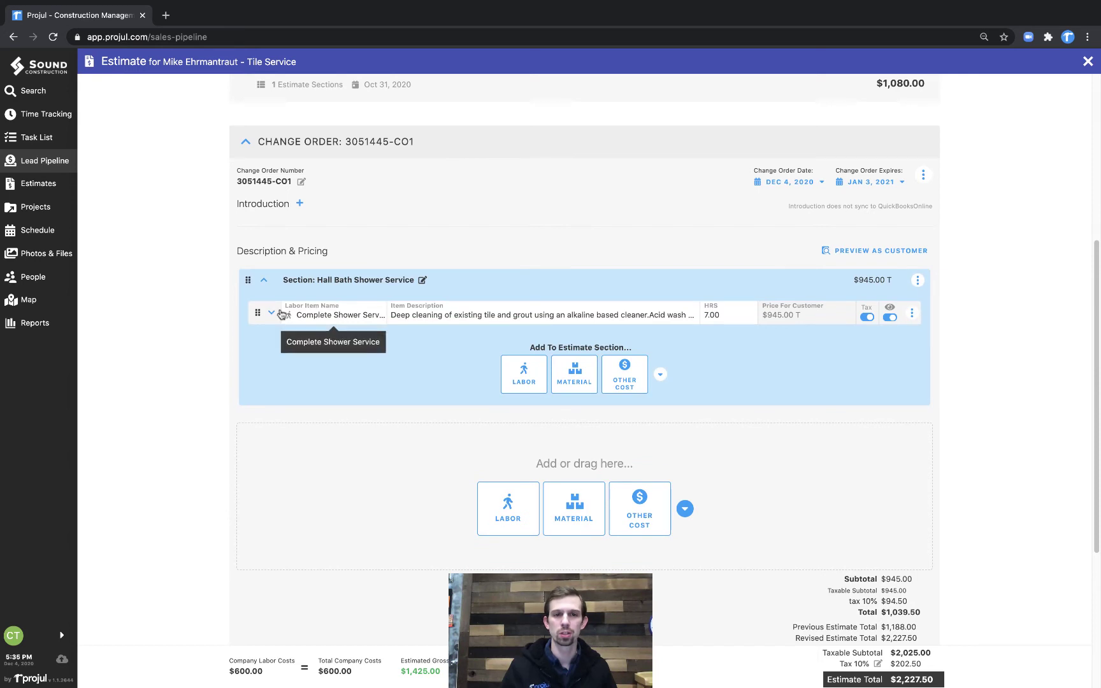
click(272, 312)
scroll(277, 286, down, 3)
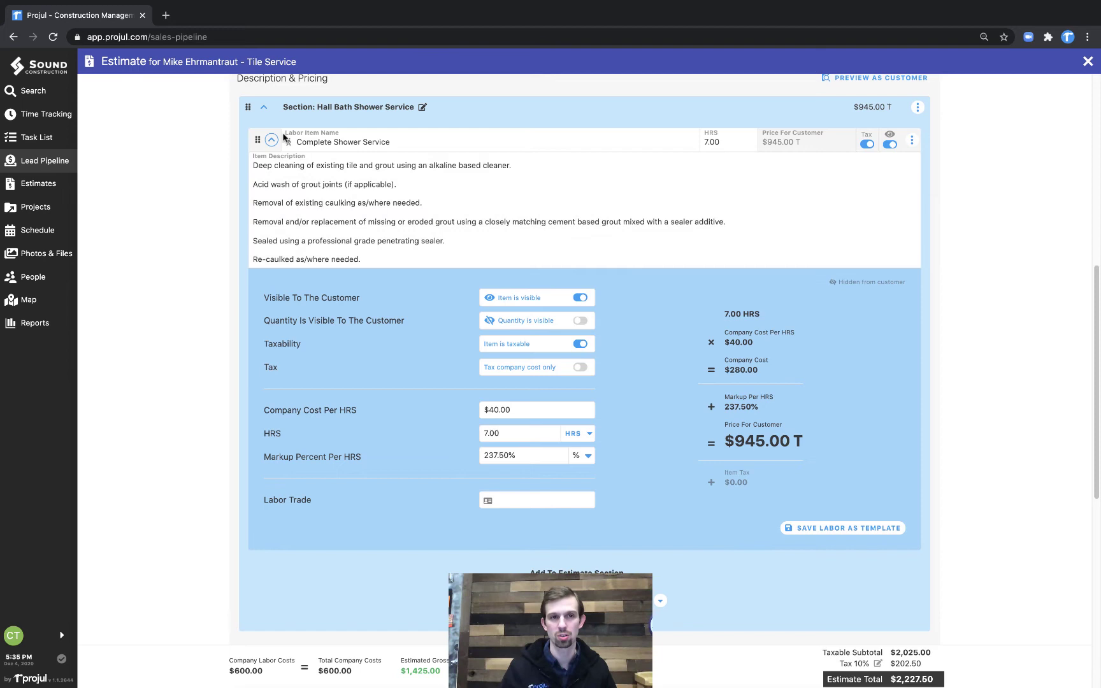
scroll(844, 421, down, 5)
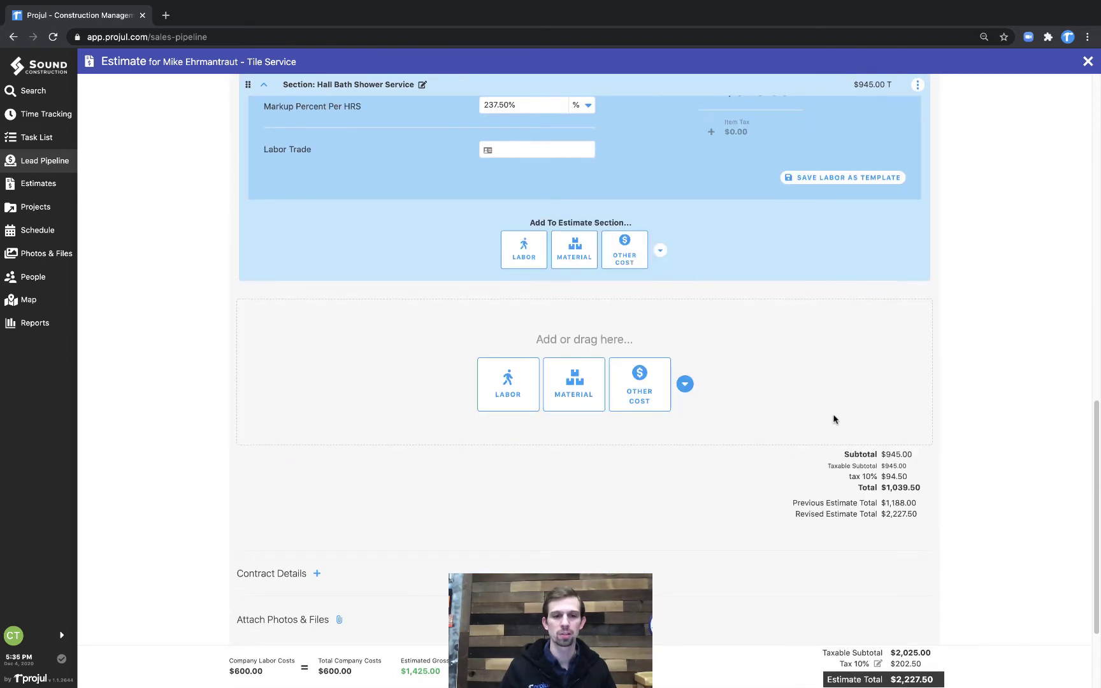
Step: Open, then collapse the empty Contract Details editor and return to the estimate's top
click(316, 574)
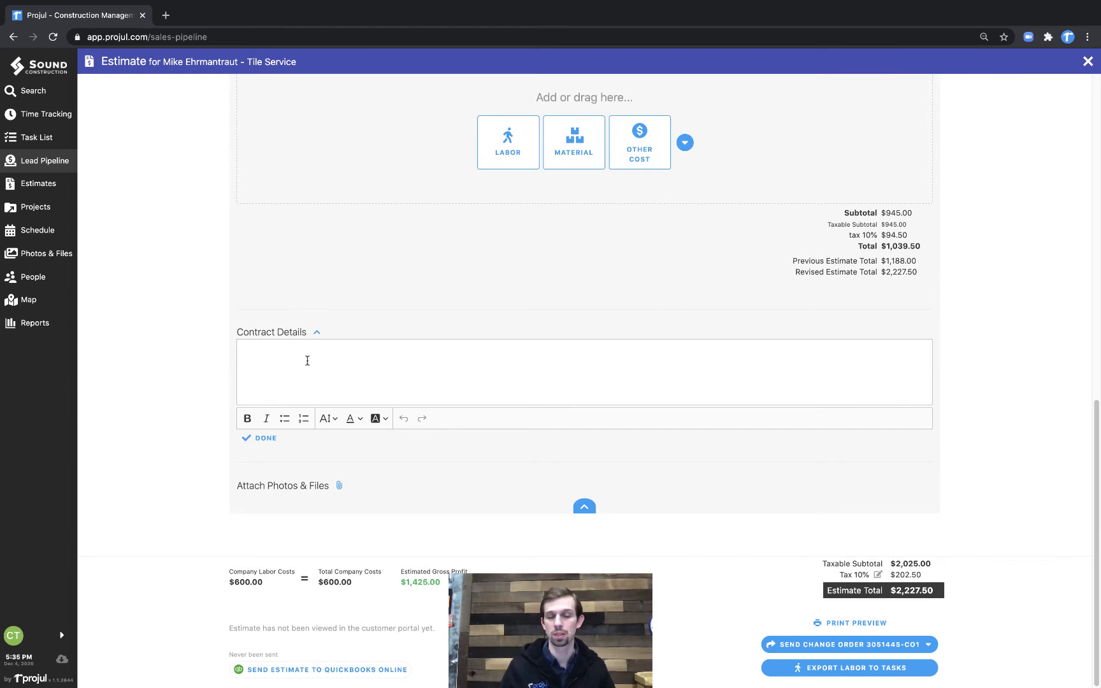
click(317, 333)
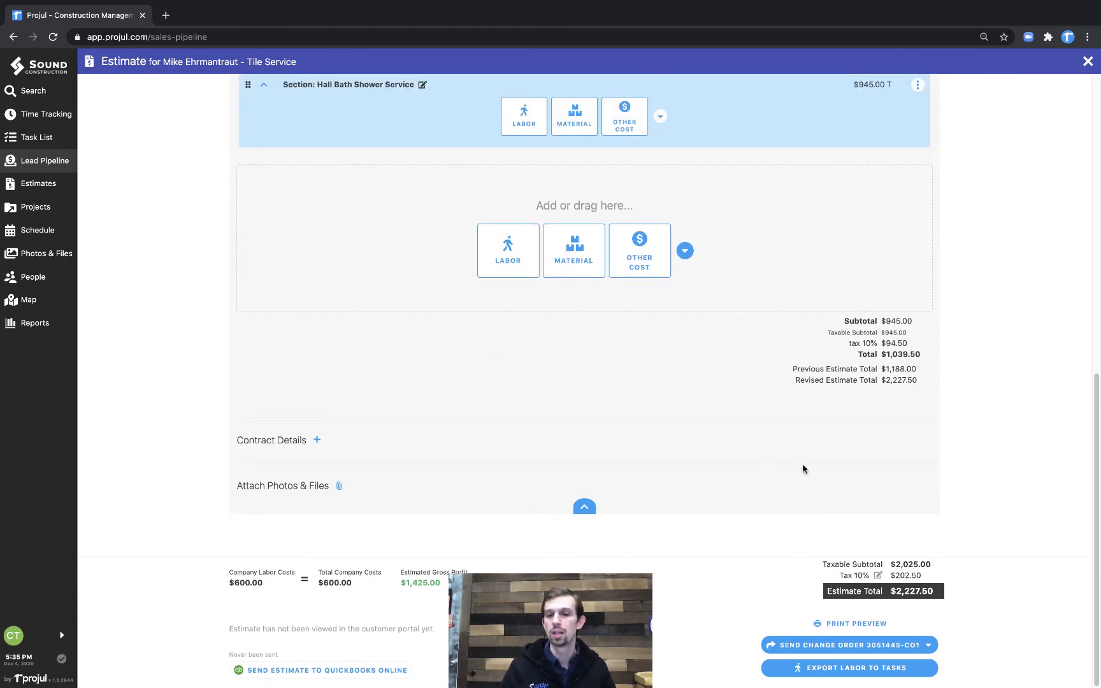
scroll(883, 559, up, 8)
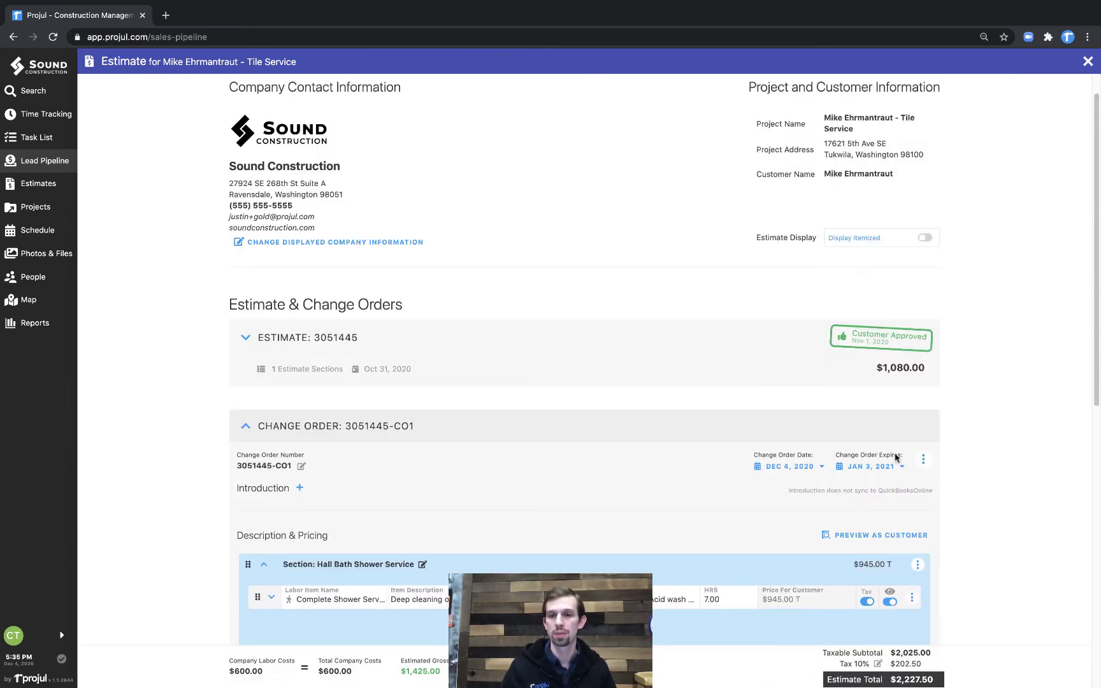
Step: Preview the change order as the customer, reviewing the service titles, description, $945.00 amount and $1,188.00 total
click(888, 538)
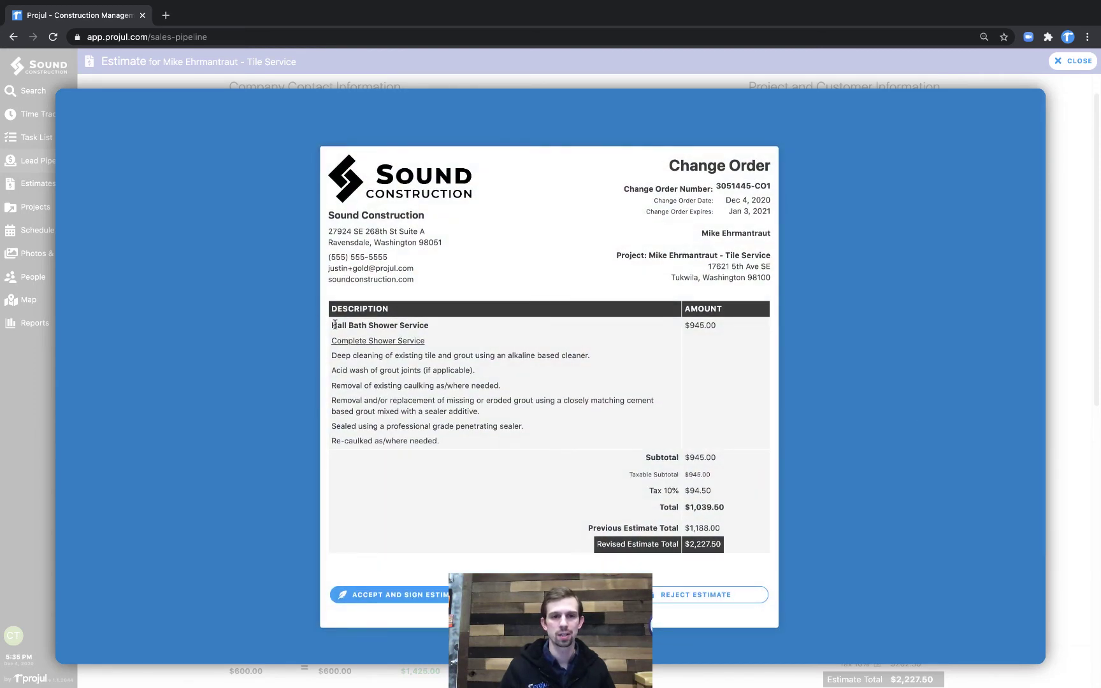
drag(335, 325, 427, 339)
click(351, 340)
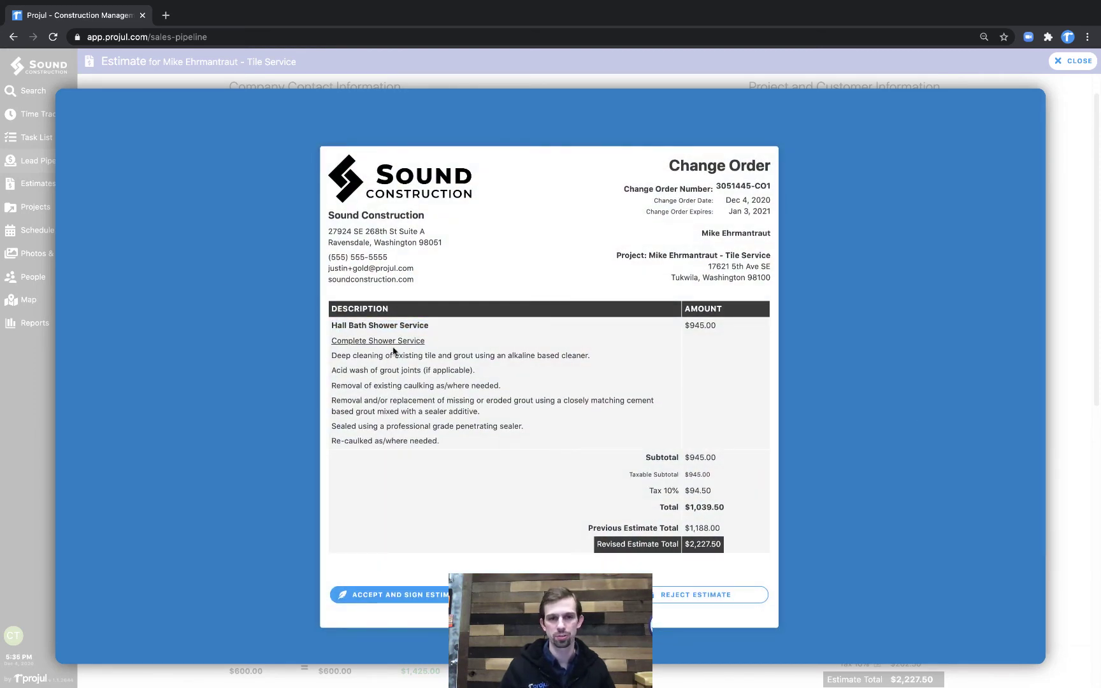
drag(334, 355, 487, 448)
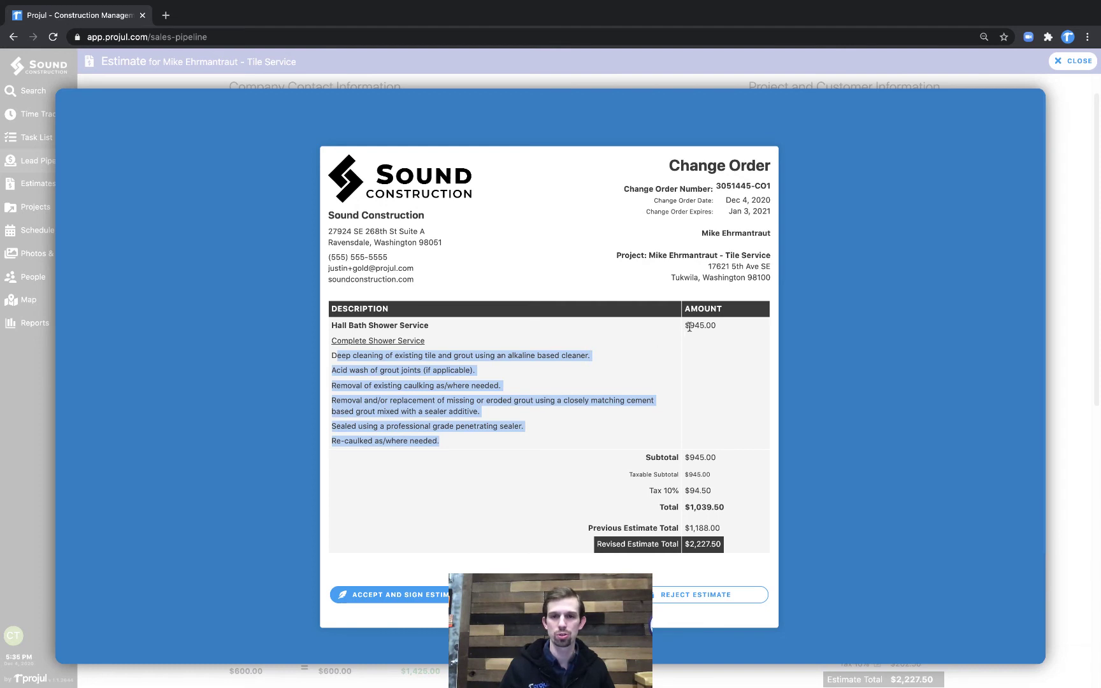
drag(690, 325, 716, 326)
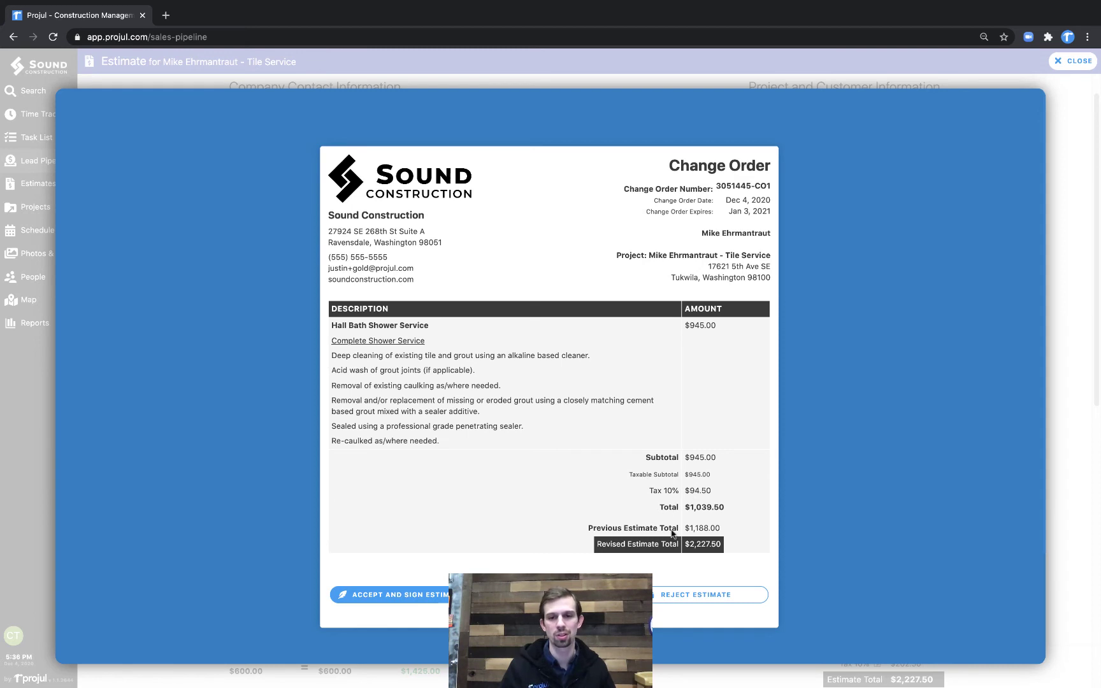
drag(686, 525, 729, 553)
click(737, 530)
Step: Check the $2,227.50 revised total, then open and cancel the customer's Accept and Sign form
click(728, 553)
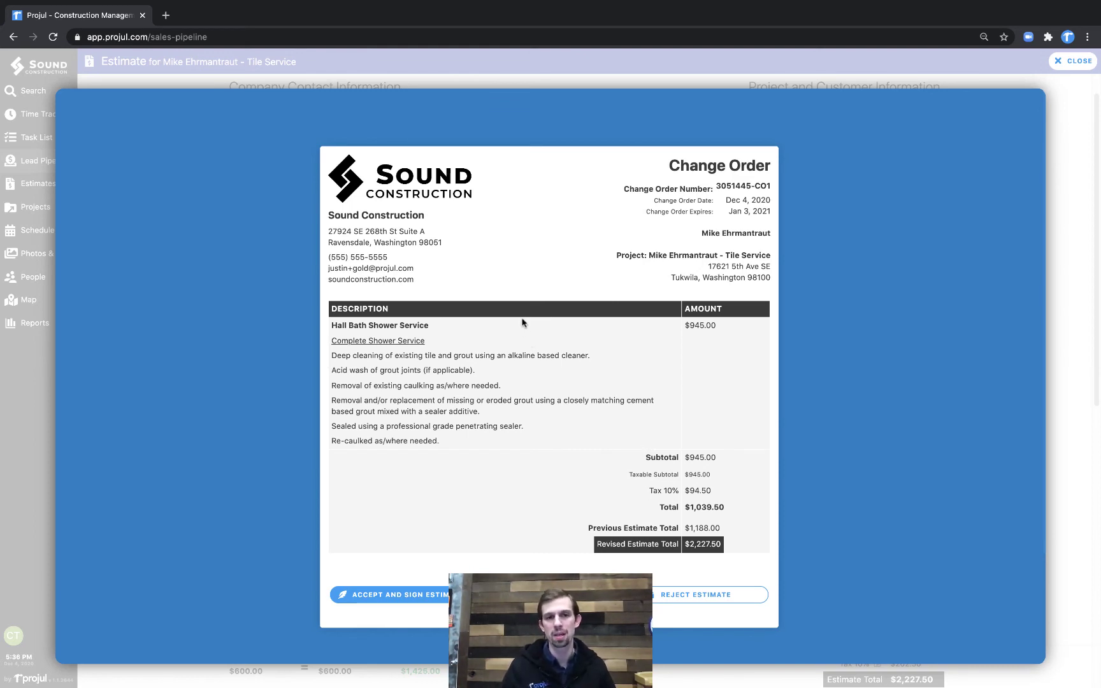
drag(331, 324, 551, 447)
click(552, 447)
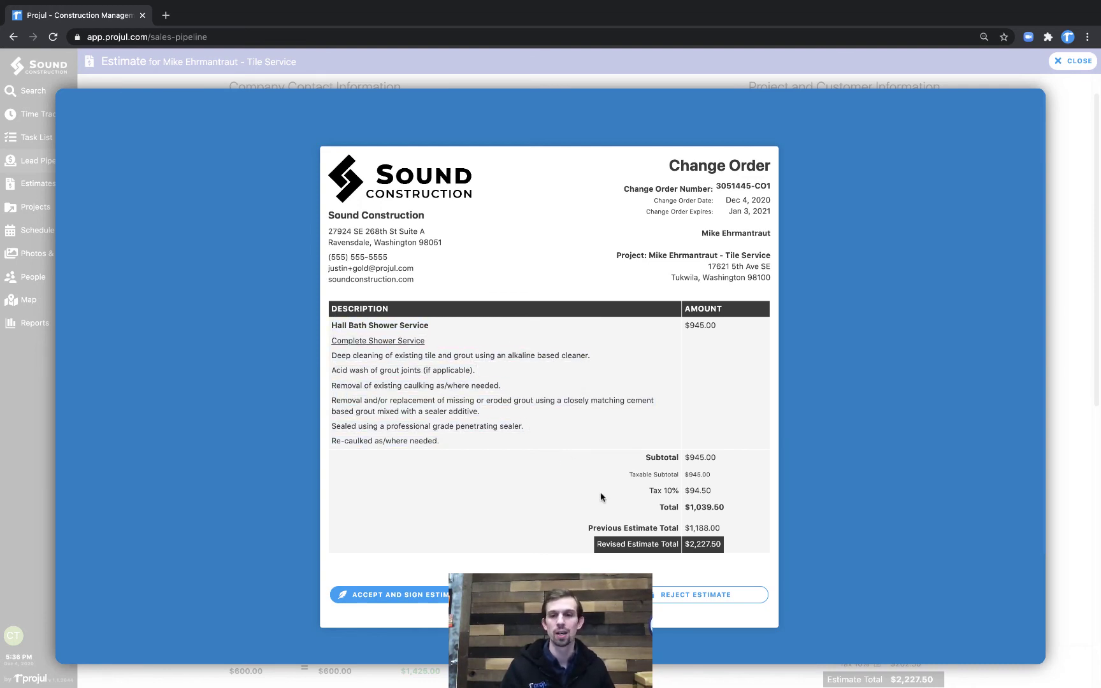
drag(685, 526, 732, 530)
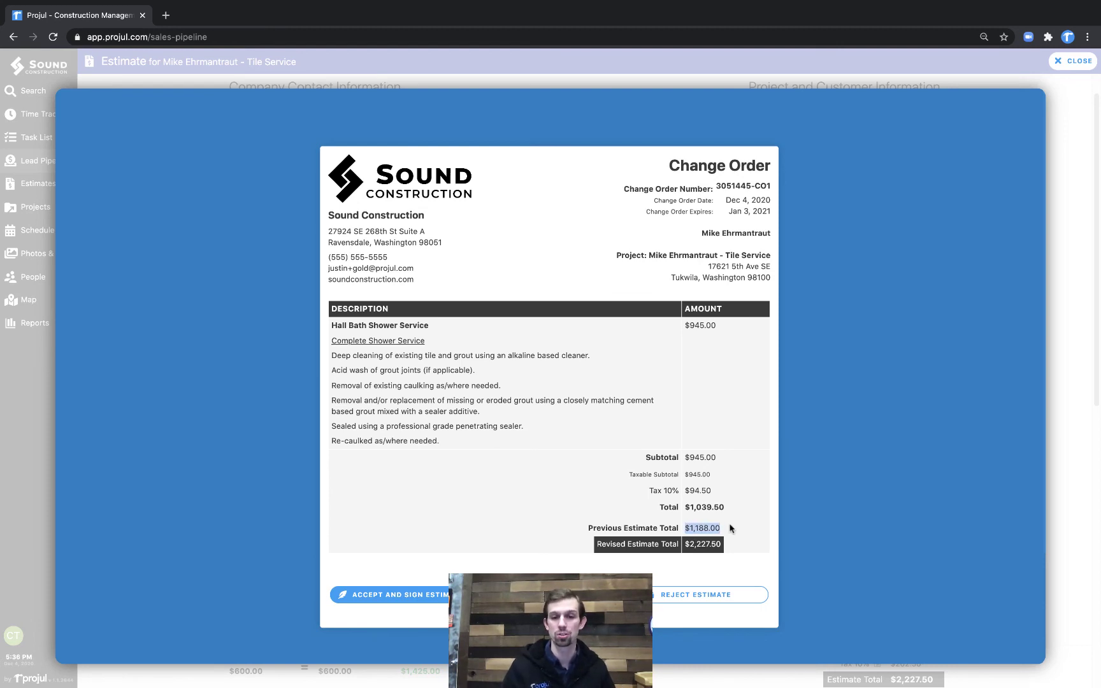
click(436, 602)
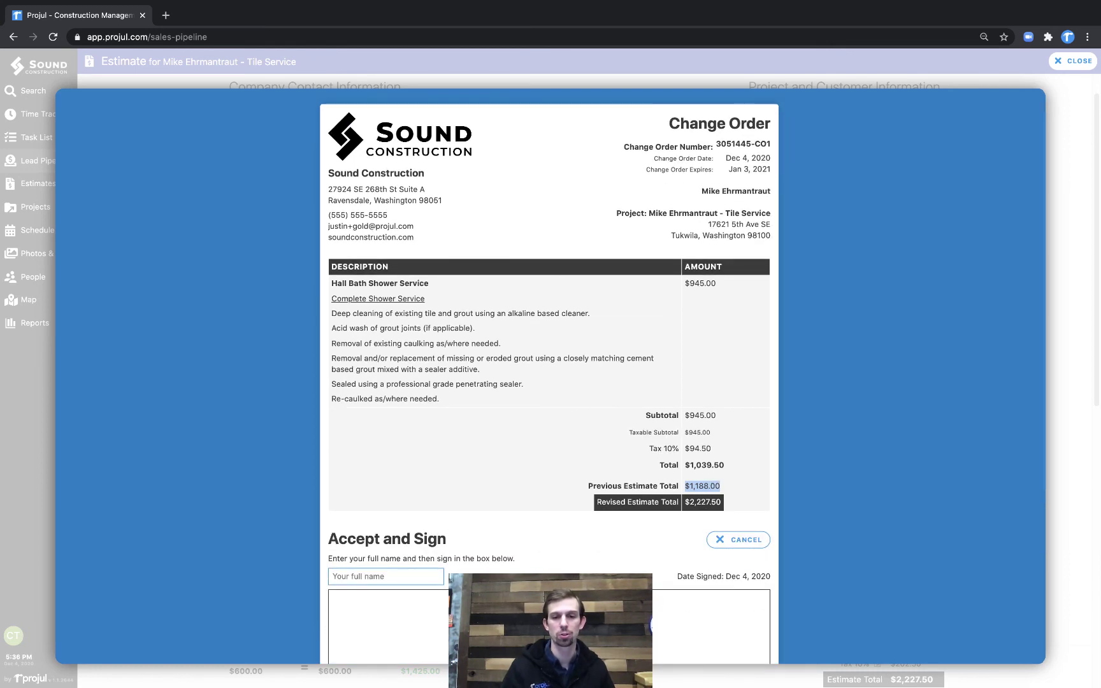
click(727, 541)
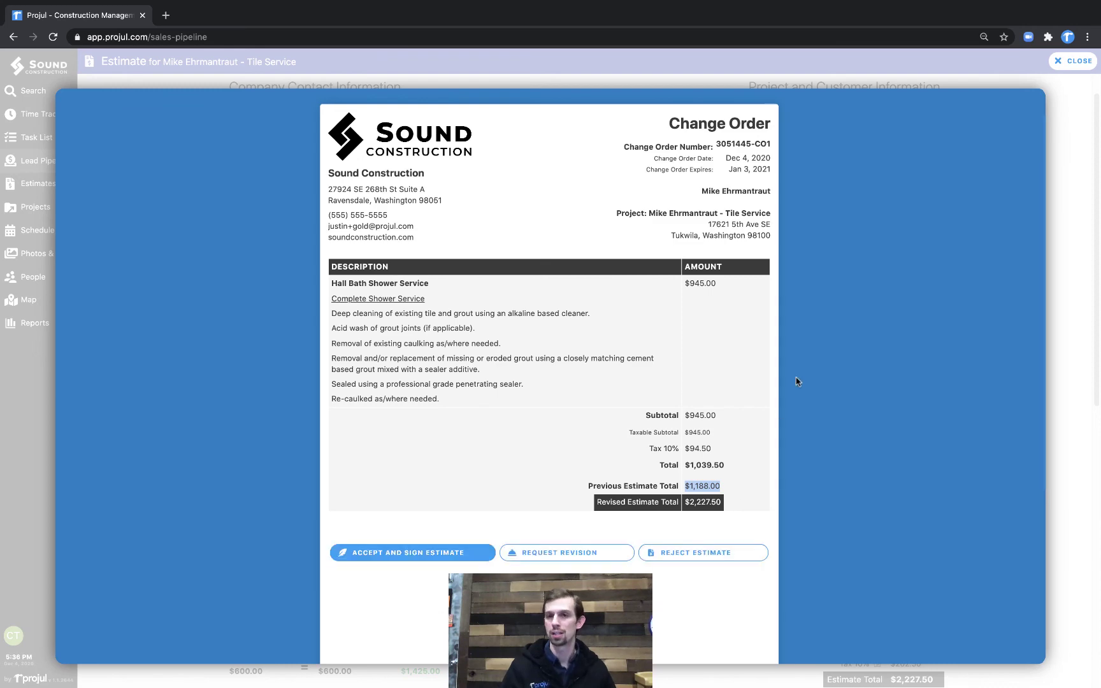
Step: Close the customer preview and glance at the change order's send-to-customer options
click(1075, 61)
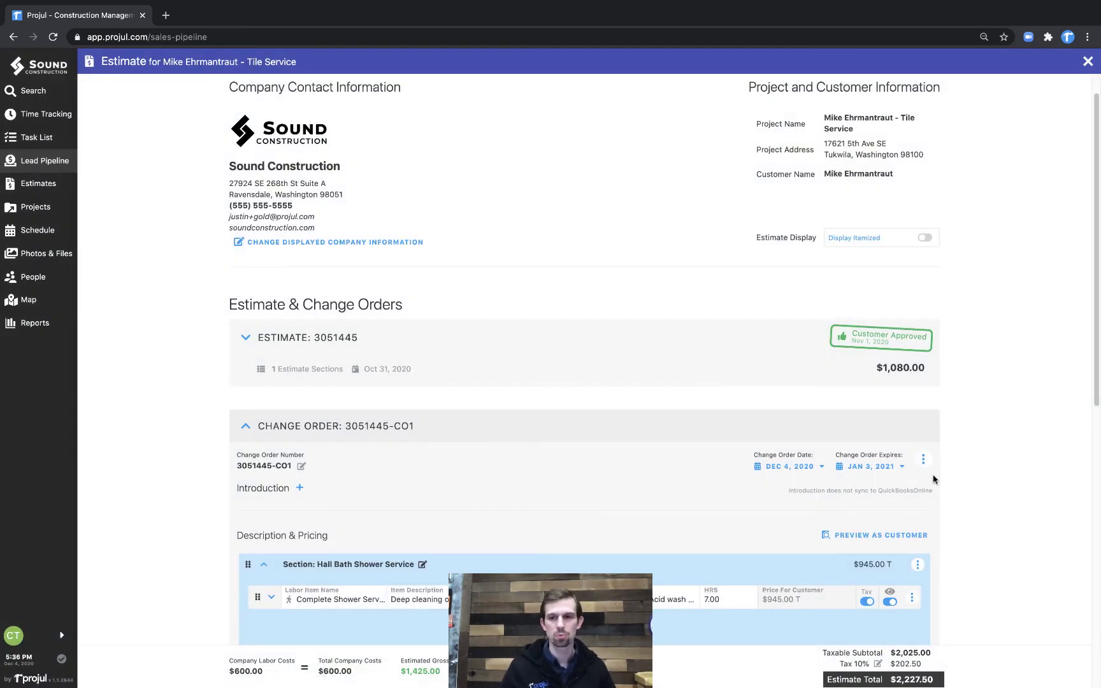
scroll(937, 504, down, 8)
click(824, 652)
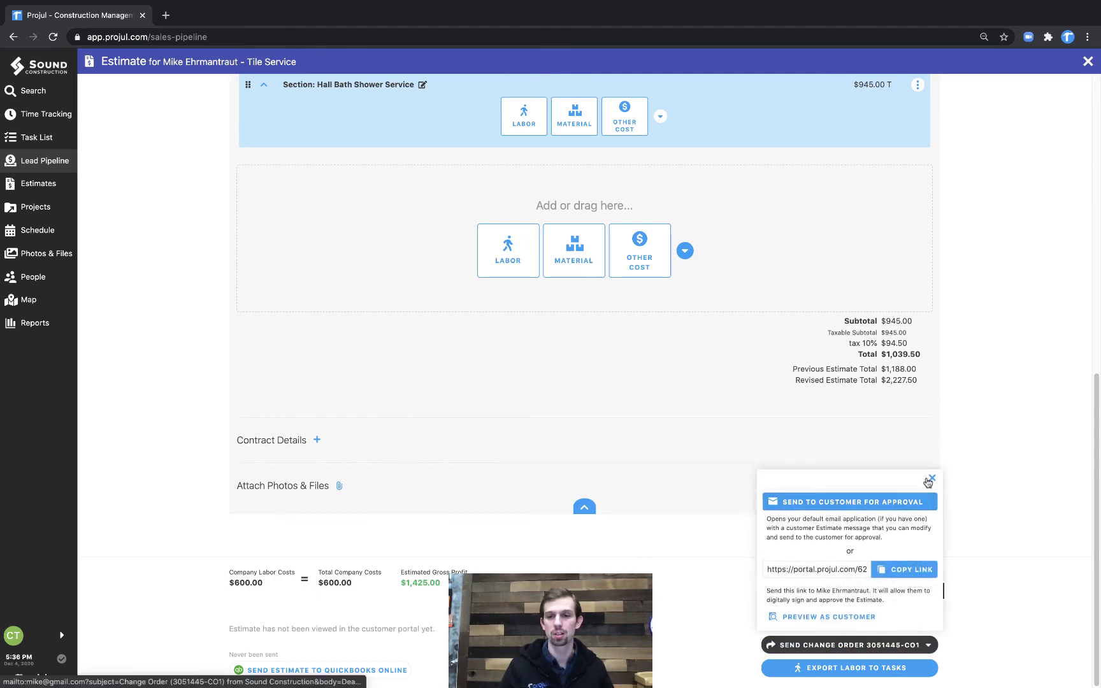
click(931, 479)
scroll(954, 538, up, 10)
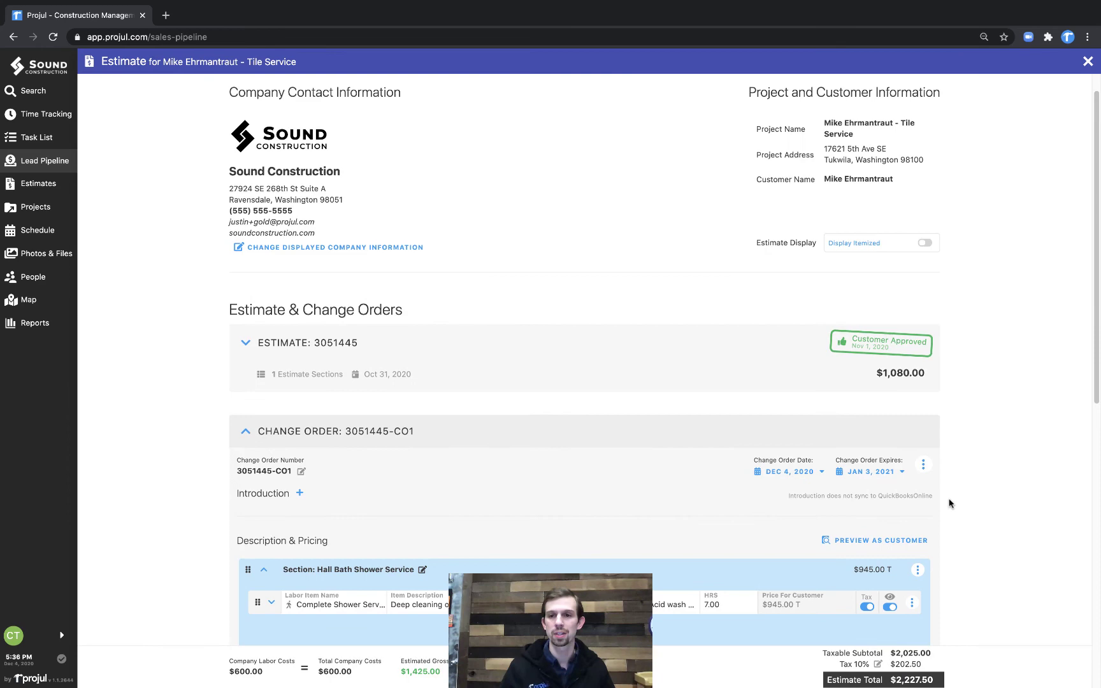
Step: Mark change order 3051445-CO1 sent and locked, then return to the Sold Project pipeline
click(923, 465)
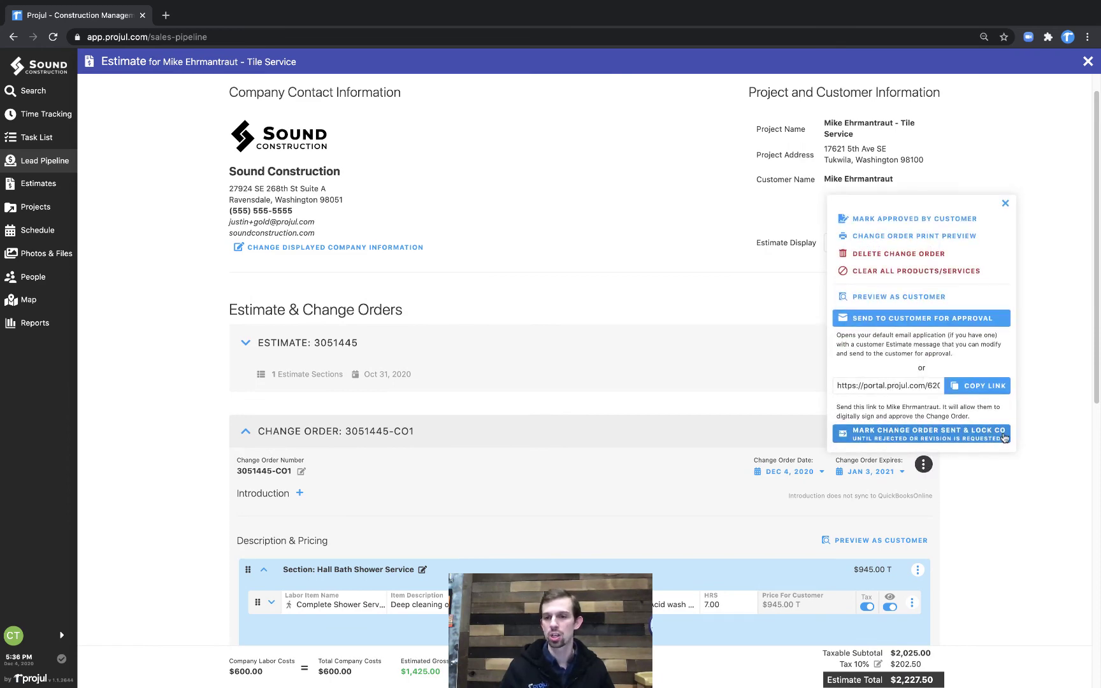
click(937, 439)
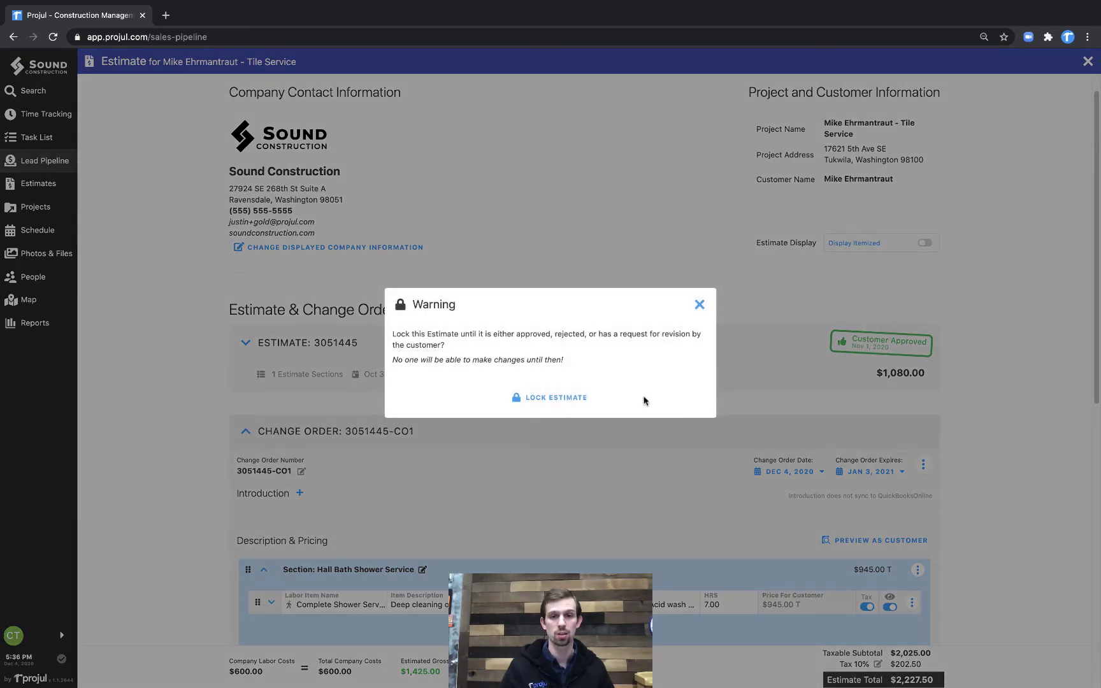
click(575, 398)
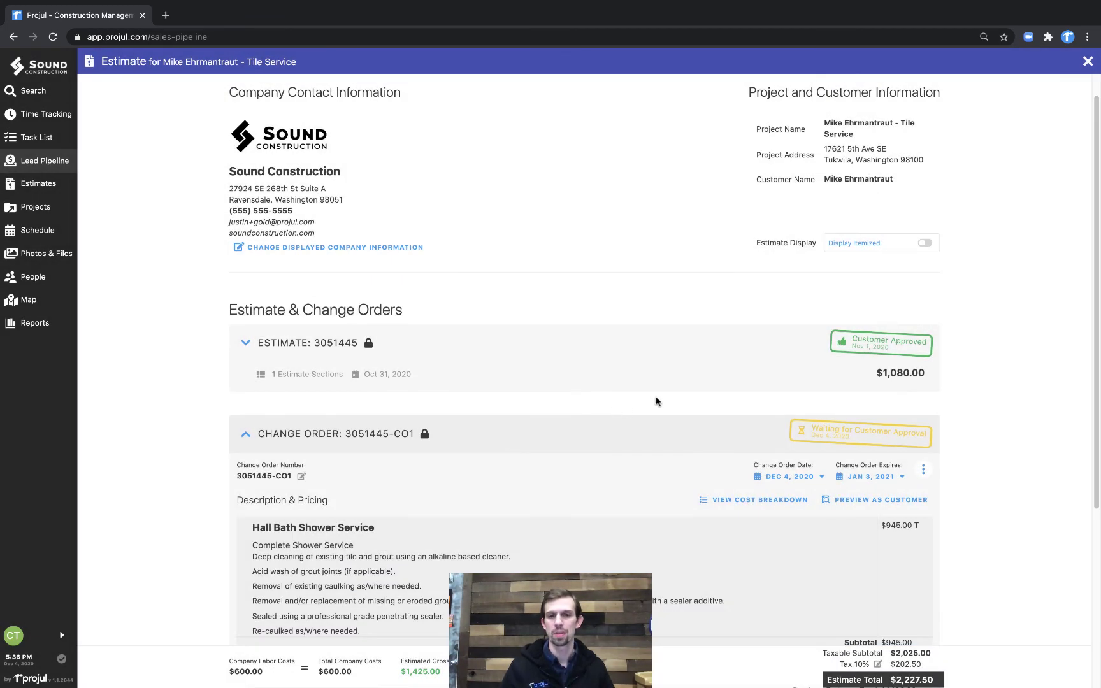
mouse_move(880, 446)
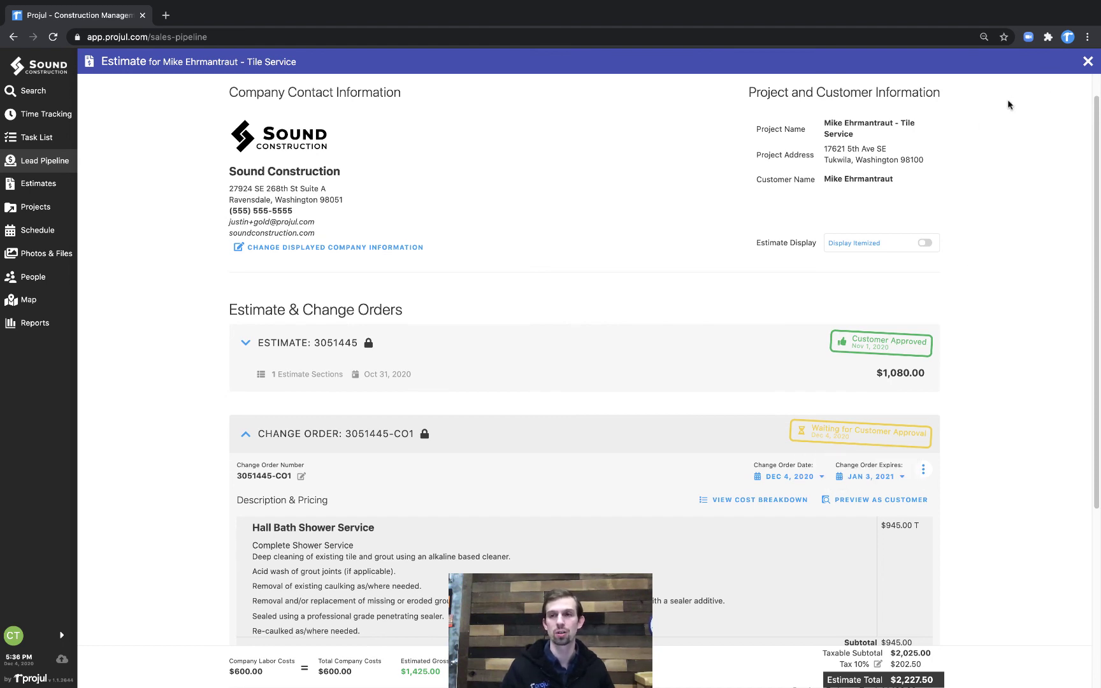
click(1086, 62)
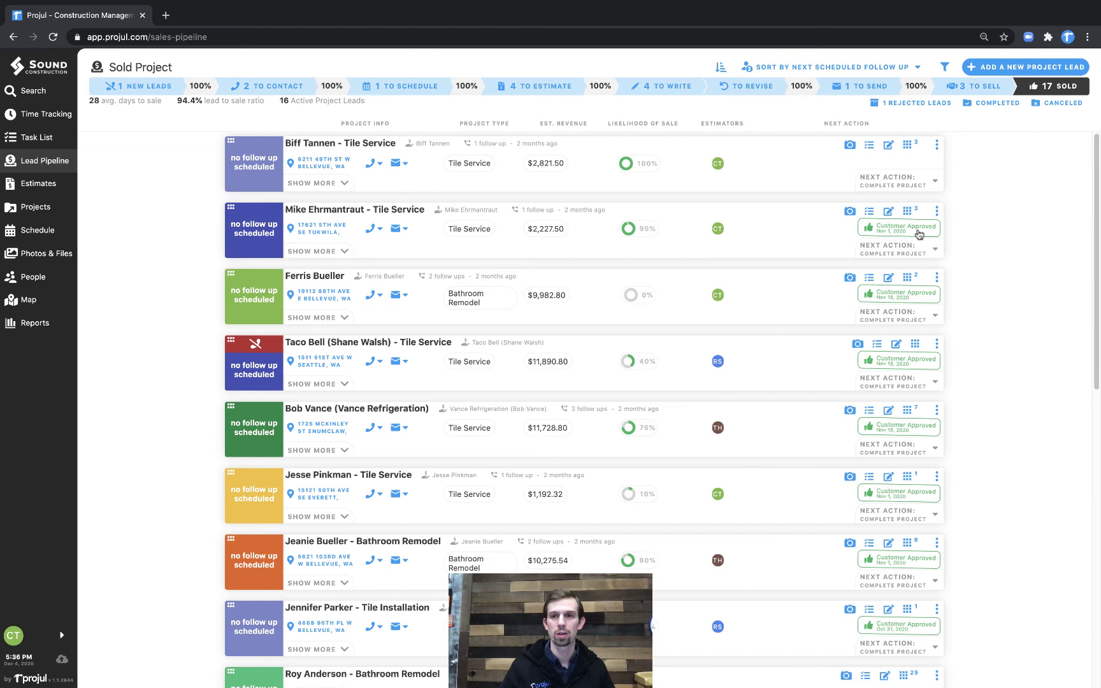